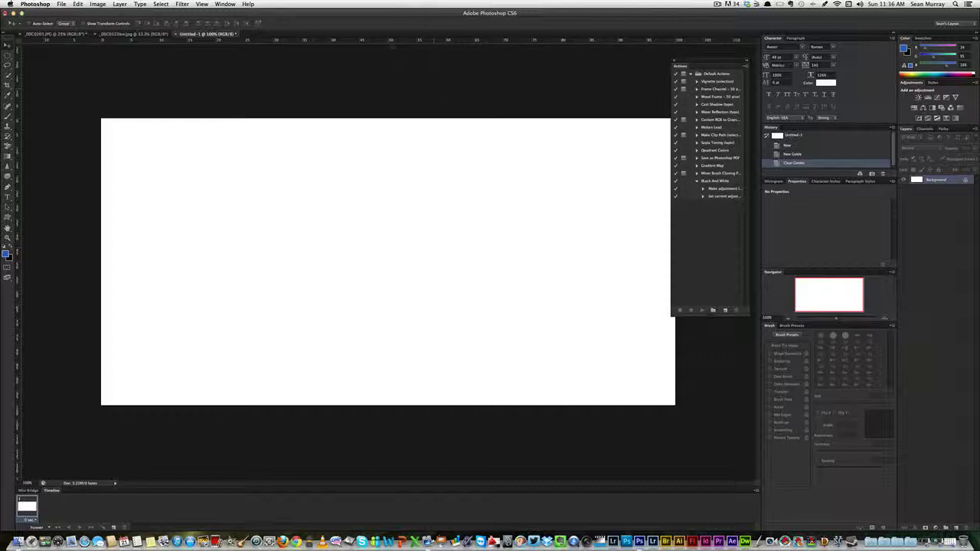
- Place two horizontal and two vertical guides freehand, one near each edge of the blank canvas
{"action": "left_click_drag", "start_coordinate": [384, 39], "coordinate": [385, 162]}
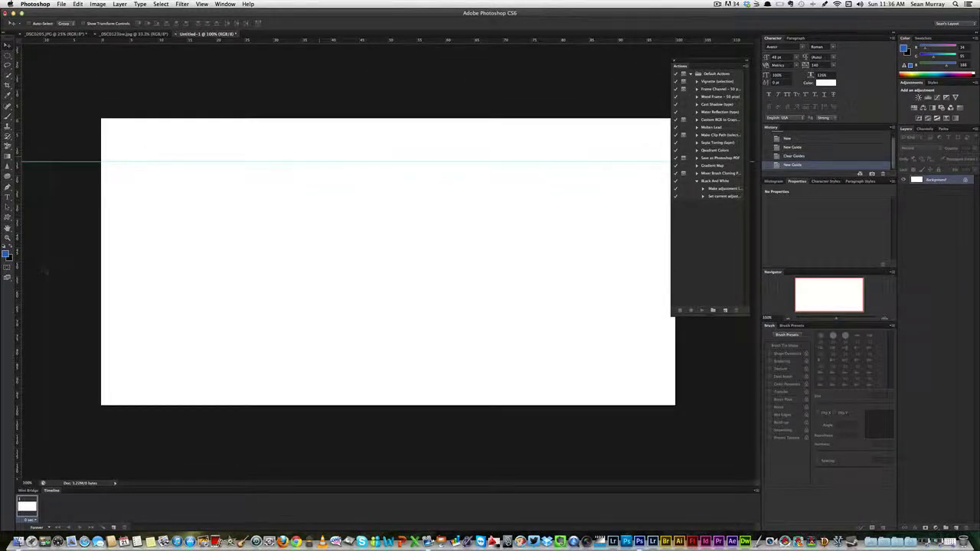
{"action": "left_click_drag", "start_coordinate": [22, 279], "coordinate": [151, 283]}
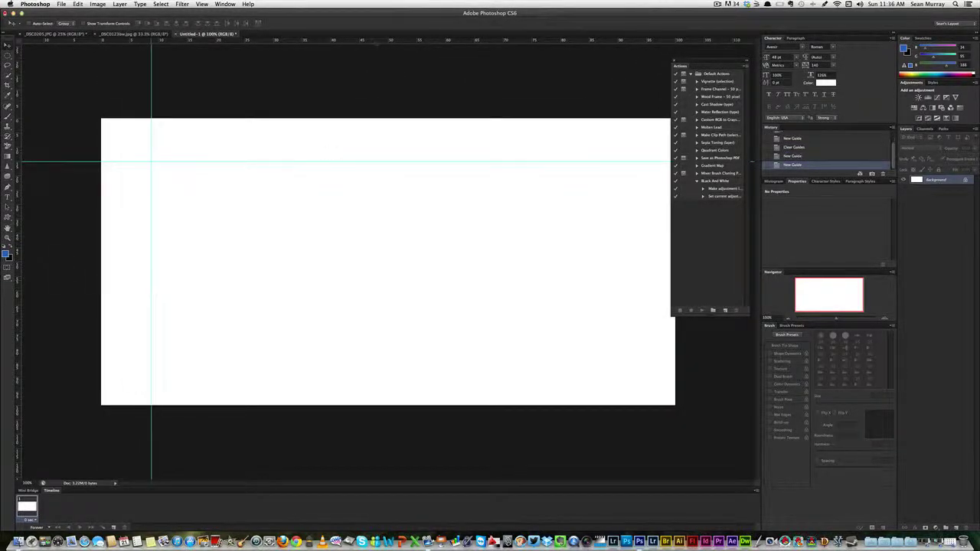
{"action": "left_click_drag", "start_coordinate": [345, 42], "coordinate": [348, 361]}
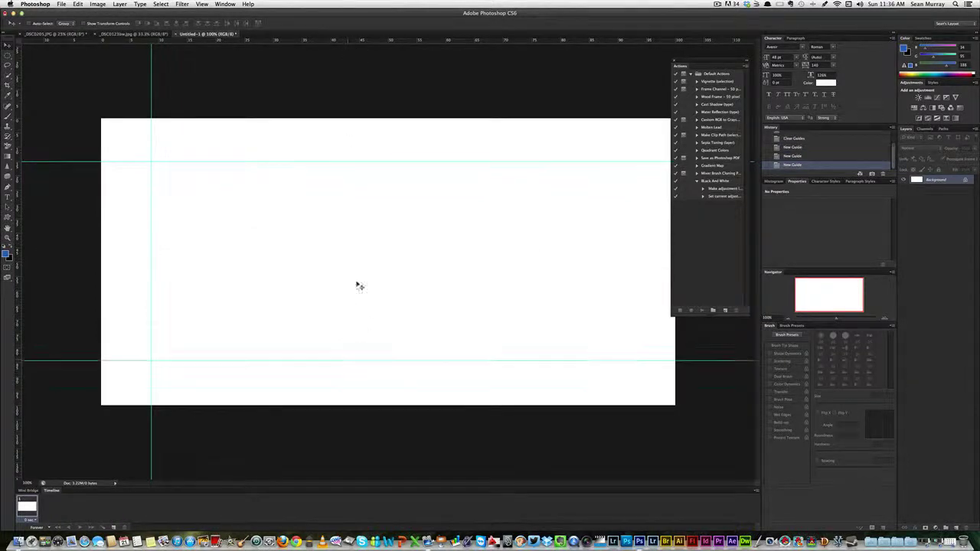
{"action": "left_click_drag", "start_coordinate": [19, 253], "coordinate": [631, 252]}
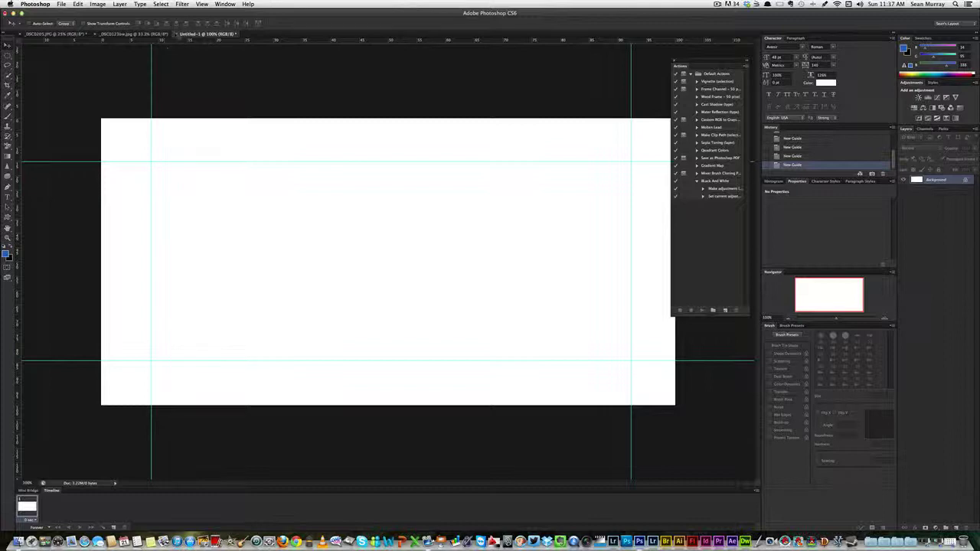
- Close the untitled blank document without saving it
{"action": "left_click", "coordinate": [176, 34]}
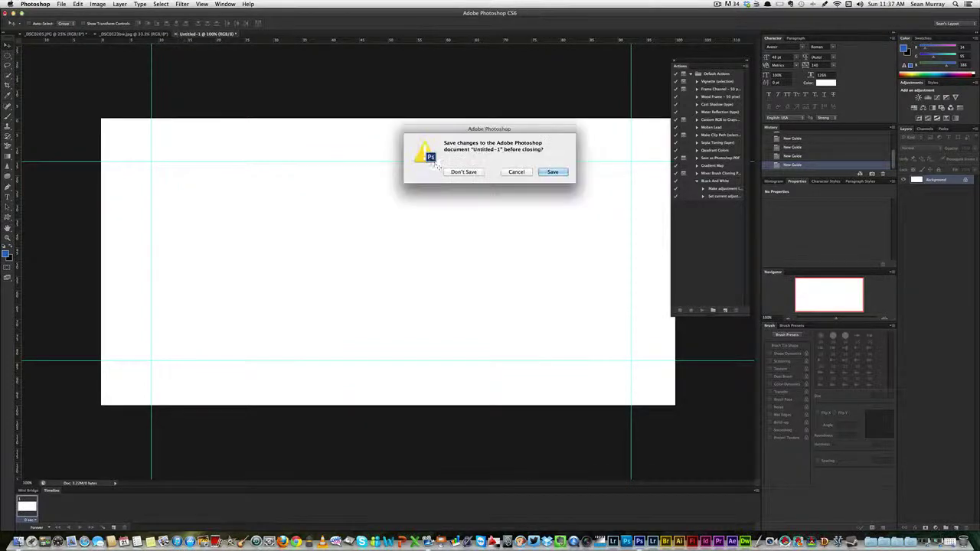
{"action": "left_click", "coordinate": [433, 172]}
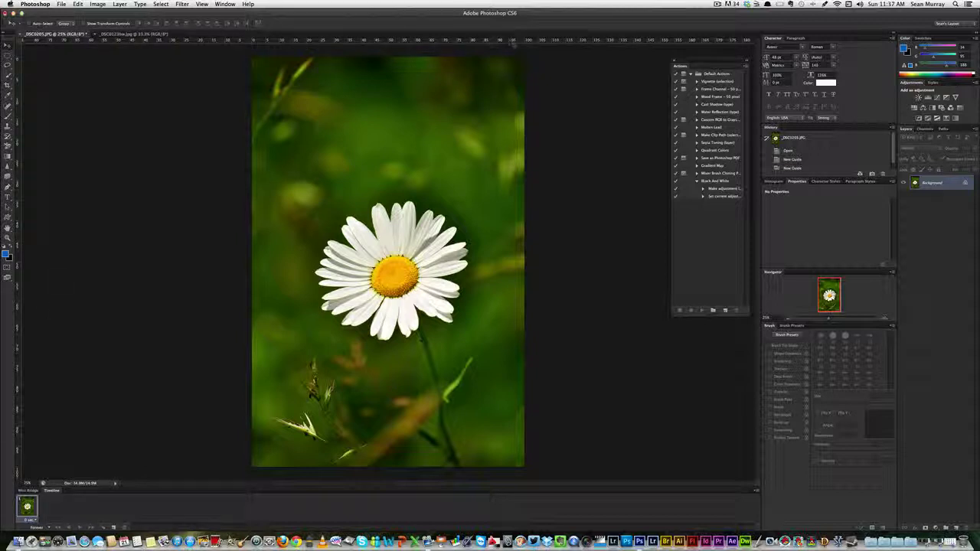
- Check that the rulers of the daisy photo use percent as their unit
{"action": "right_click", "coordinate": [449, 44]}
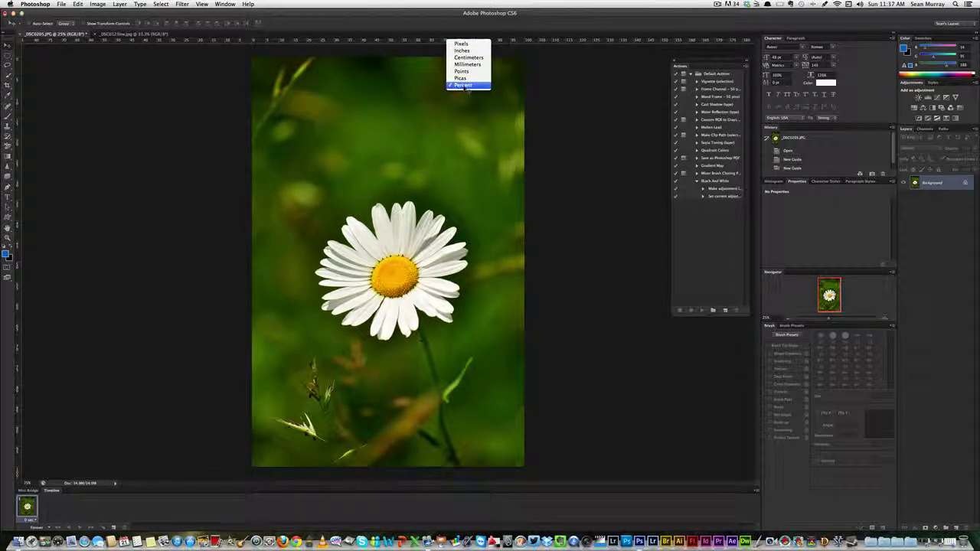
{"action": "left_click", "coordinate": [561, 86]}
{"action": "mouse_move", "coordinate": [475, 42]}
{"action": "left_mouse_down"}
{"action": "mouse_move", "coordinate": [473, 143]}
{"action": "mouse_move", "coordinate": [484, 43]}
{"action": "left_mouse_up"}
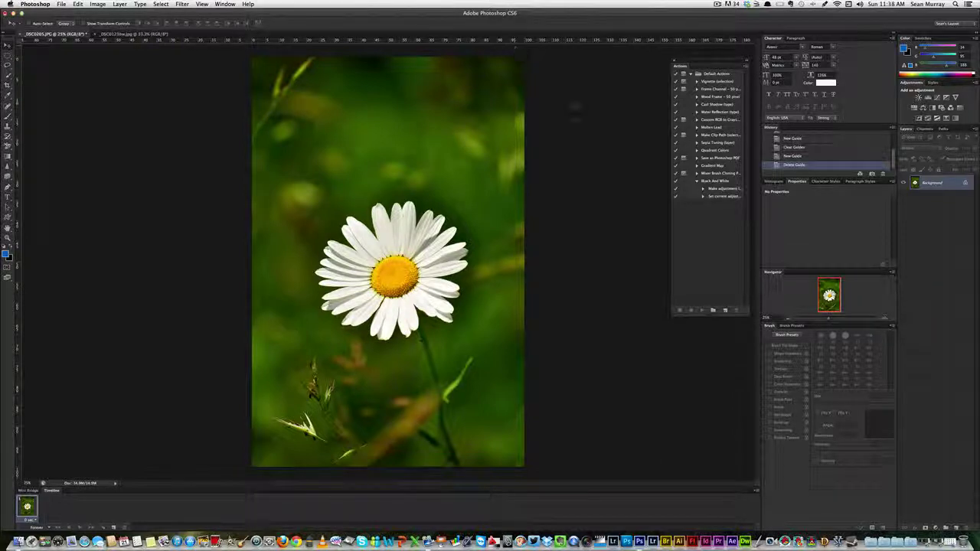
- Create a new action named Guides in the Default Actions set and start recording it
{"action": "left_click", "coordinate": [744, 67]}
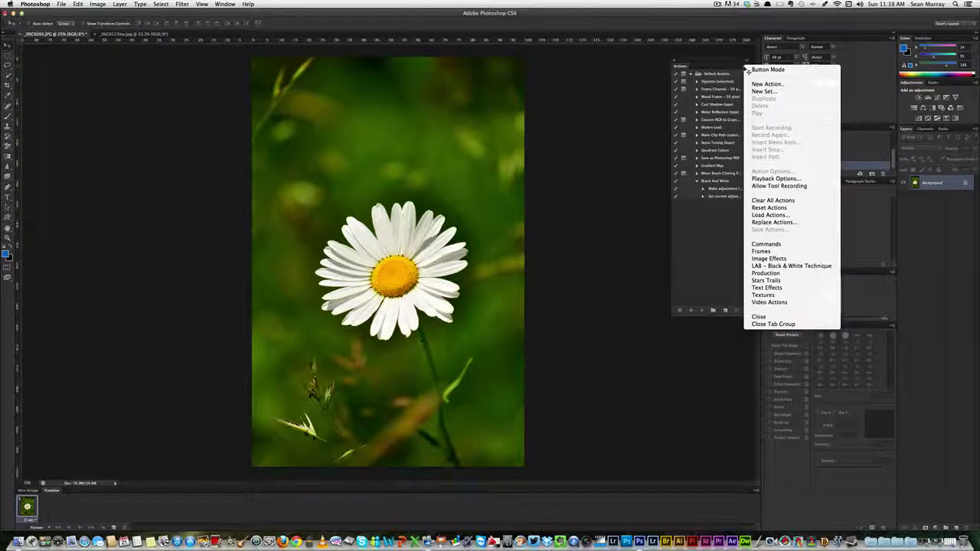
{"action": "left_click", "coordinate": [796, 85]}
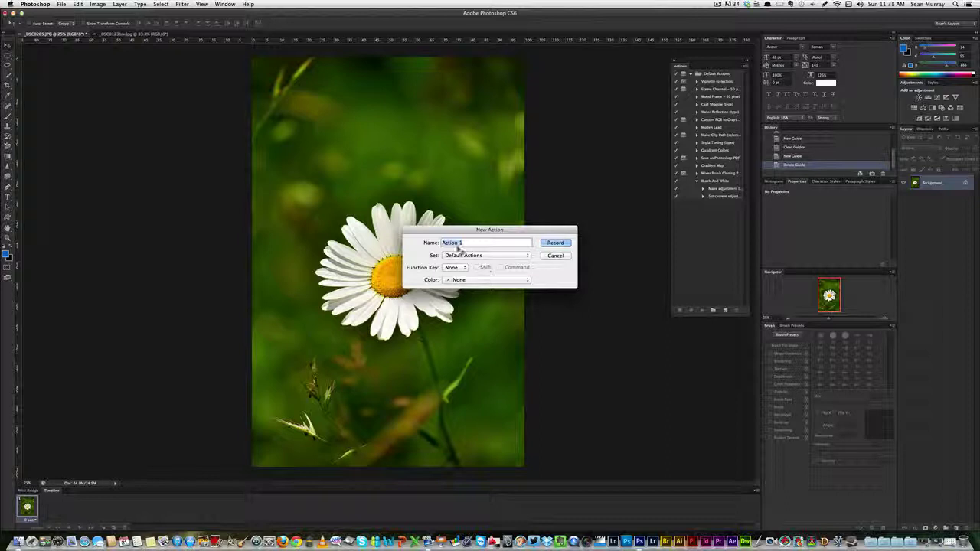
{"action": "type", "text": "Guides"}
{"action": "left_click", "coordinate": [562, 245]}
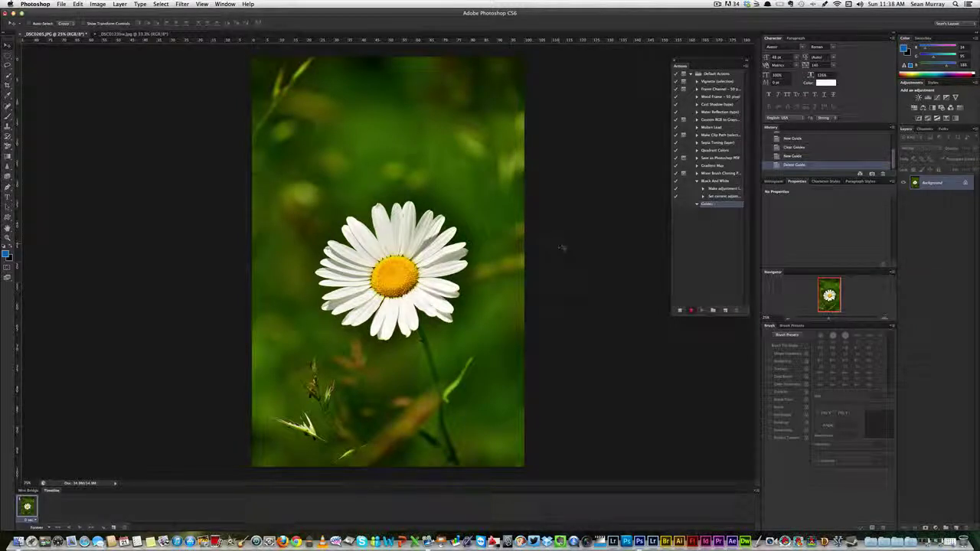
- Add two horizontal guides to the daisy photo at positions 10% and 90%
{"action": "left_click", "coordinate": [202, 3]}
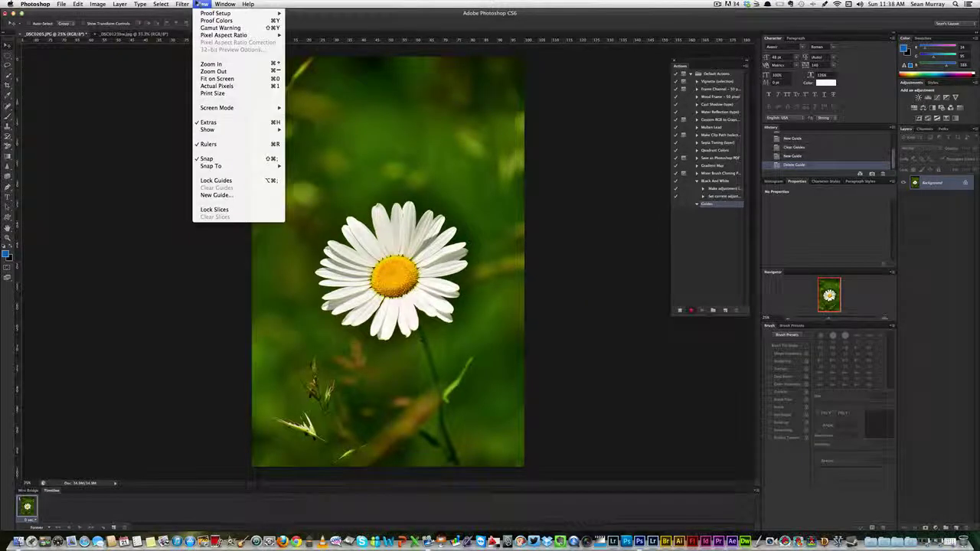
{"action": "left_click", "coordinate": [217, 195]}
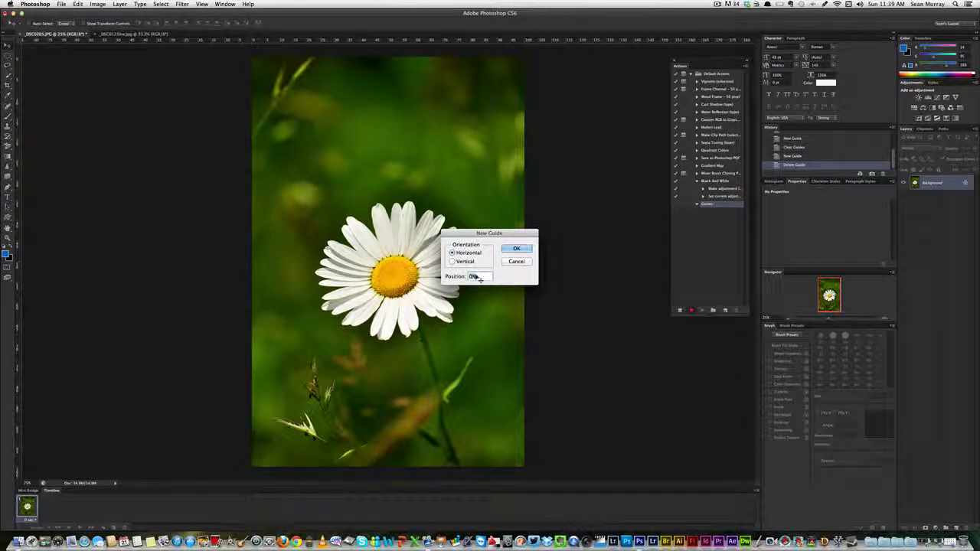
{"action": "type", "text": "10"}
{"action": "left_click", "coordinate": [516, 249]}
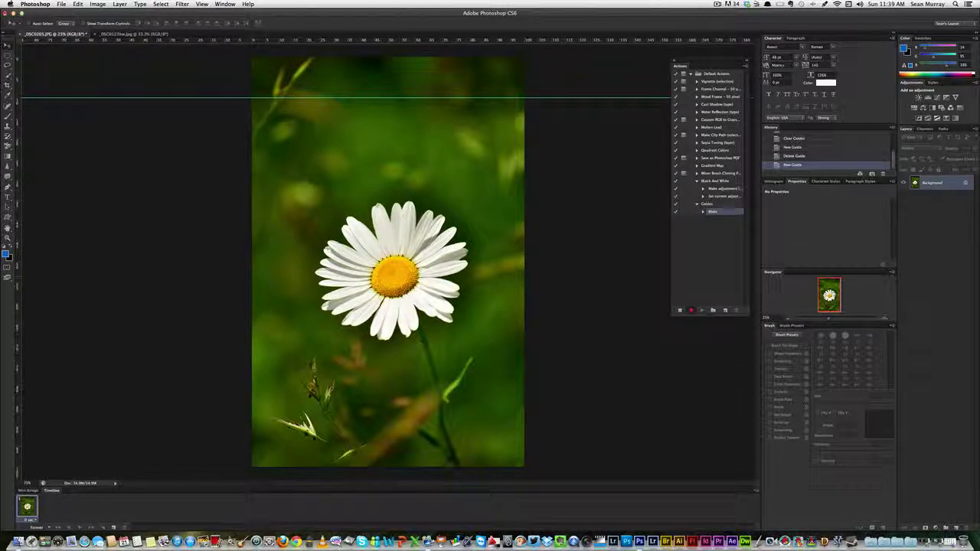
{"action": "left_click", "coordinate": [201, 3]}
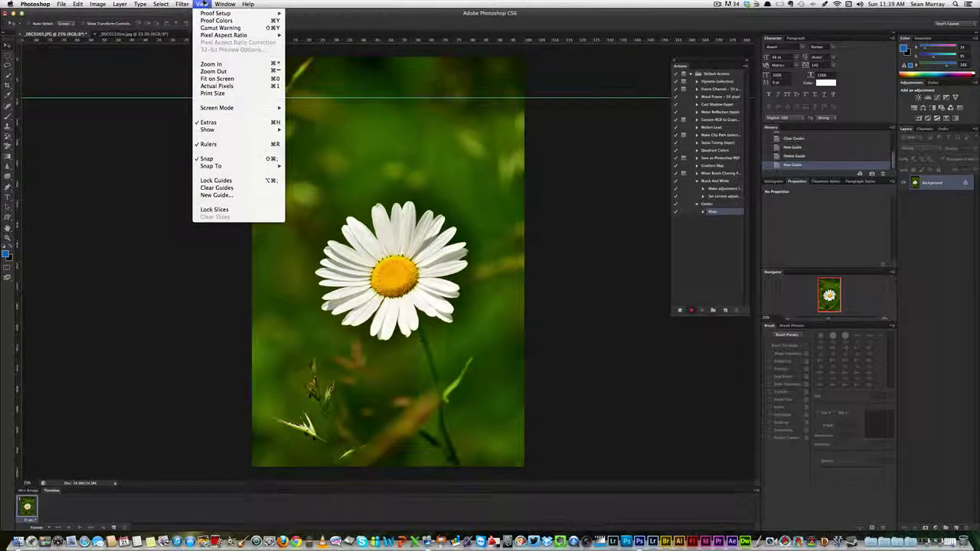
{"action": "left_click", "coordinate": [217, 195]}
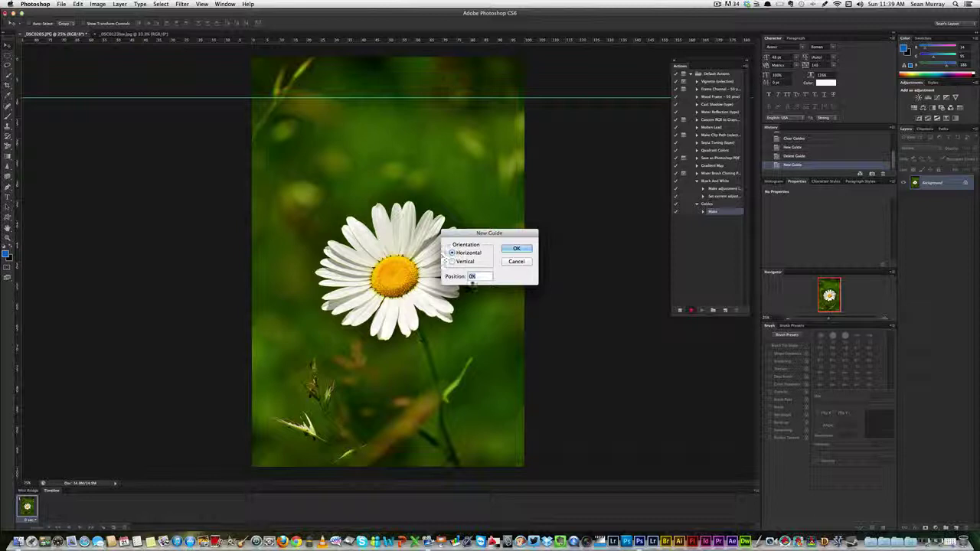
{"action": "left_click", "coordinate": [480, 278]}
{"action": "left_click", "coordinate": [516, 248]}
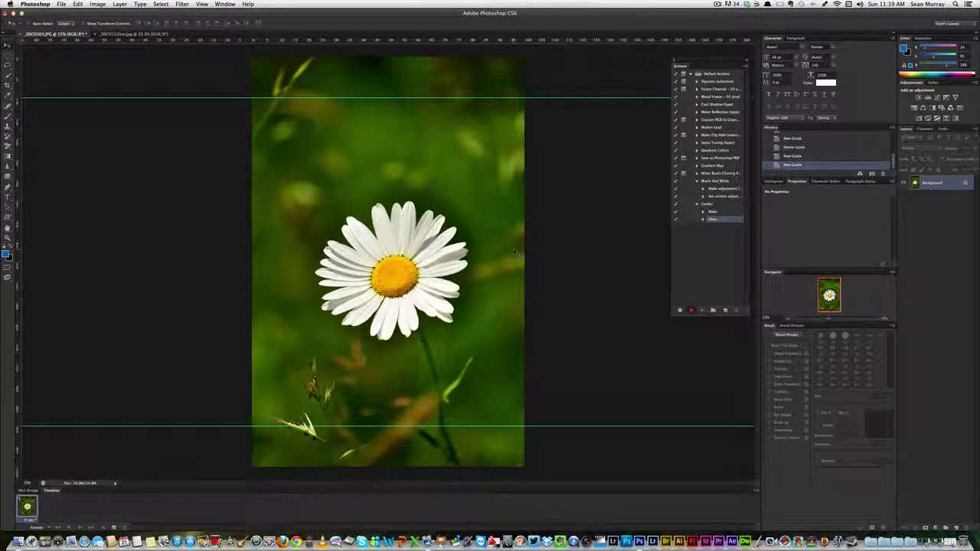
- Add two vertical guides at positions 10% and 90%, and stop recording the Guides action
{"action": "left_click", "coordinate": [203, 4]}
{"action": "left_click", "coordinate": [222, 196]}
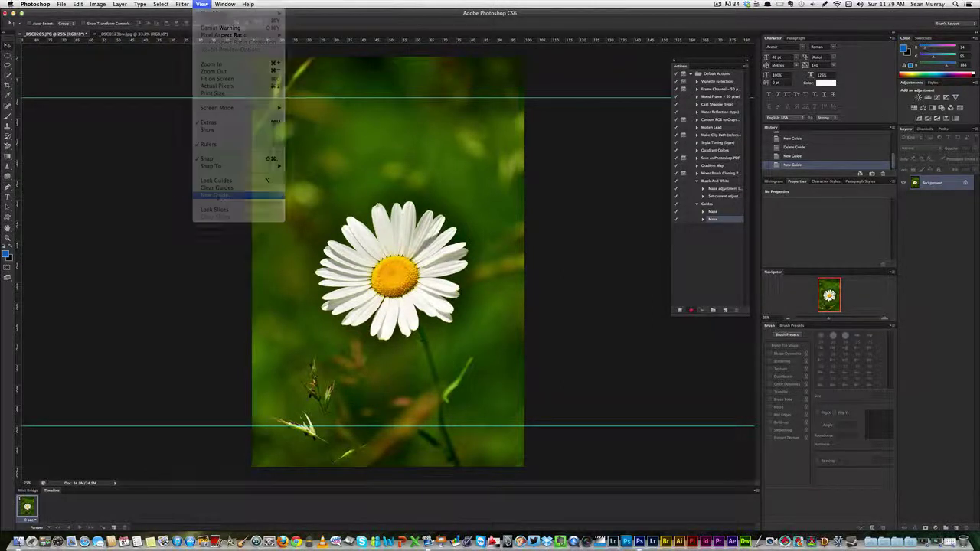
{"action": "left_click", "coordinate": [452, 261]}
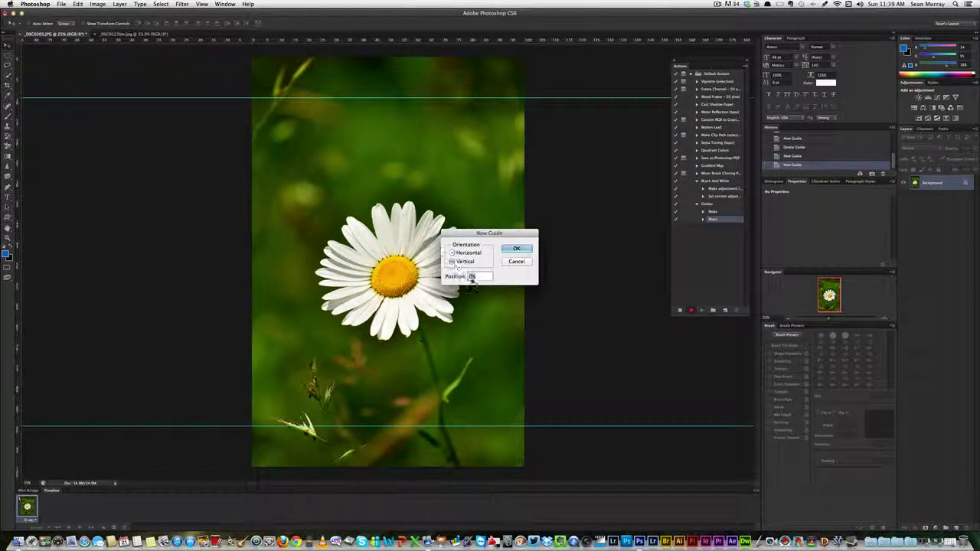
{"action": "type", "text": "10"}
{"action": "left_click", "coordinate": [516, 251]}
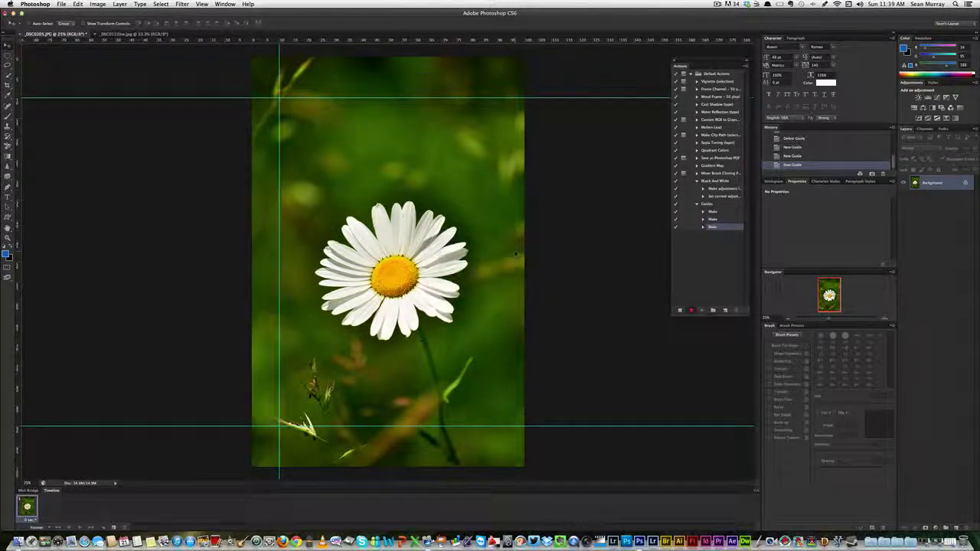
{"action": "left_click", "coordinate": [202, 4]}
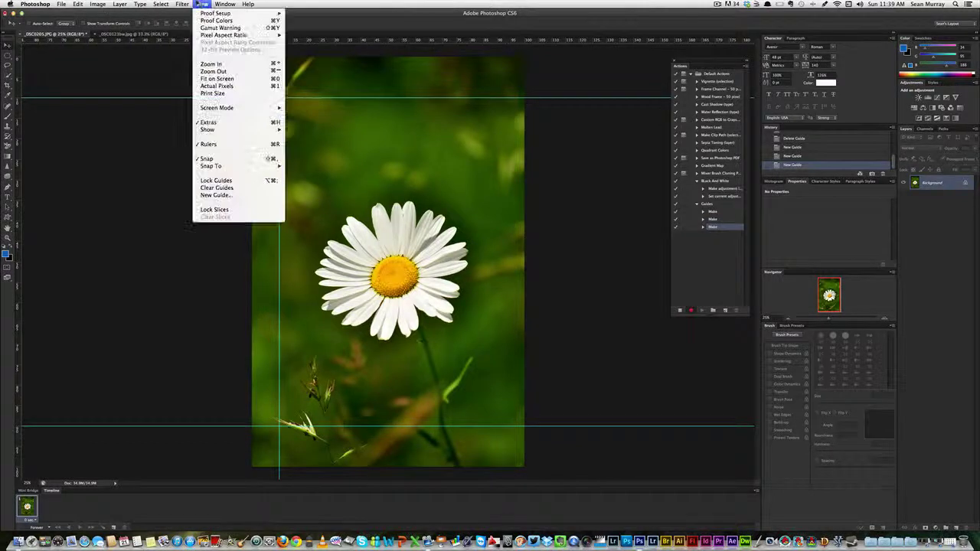
{"action": "left_click", "coordinate": [218, 195]}
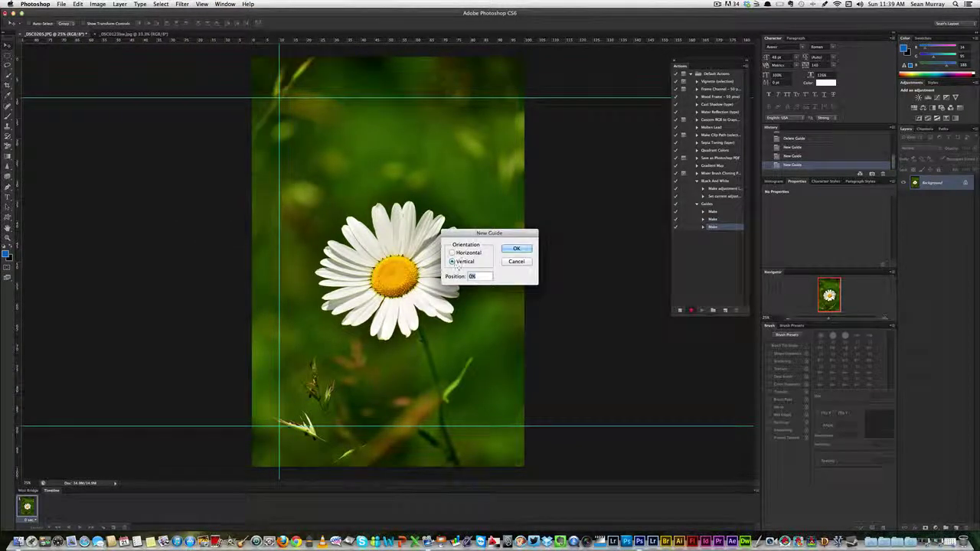
{"action": "type", "text": "90"}
{"action": "left_click", "coordinate": [514, 250]}
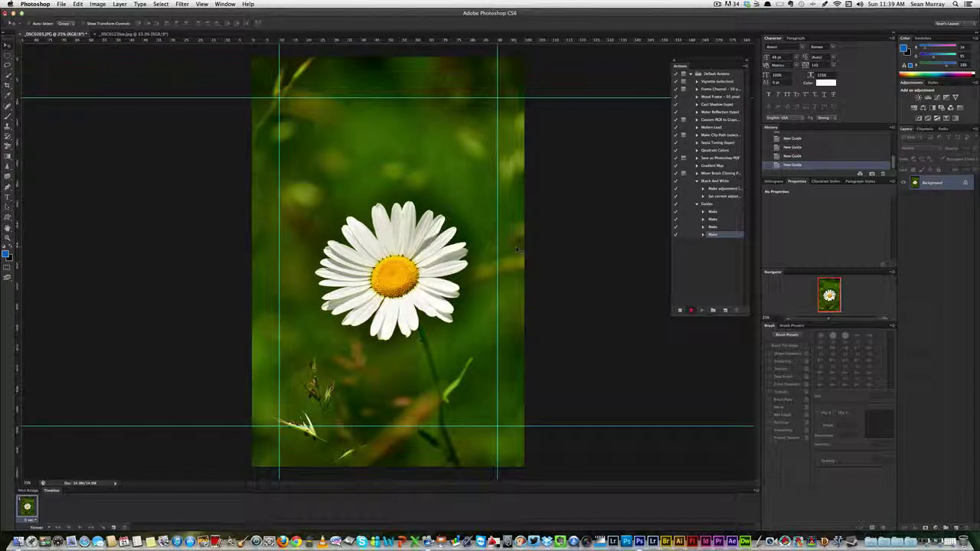
{"action": "left_click", "coordinate": [679, 310]}
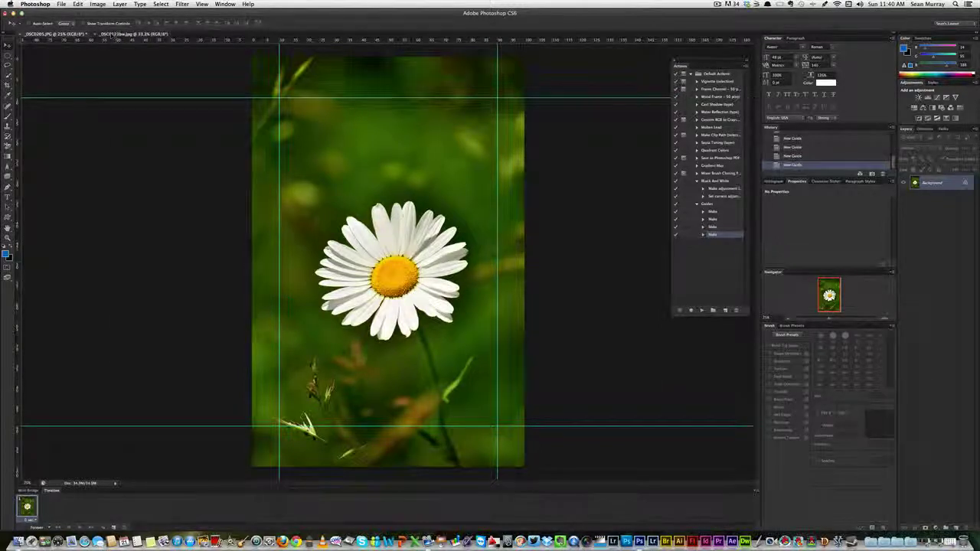
- Play the Guides action on the open black-and-white flower photo
{"action": "left_click", "coordinate": [122, 34]}
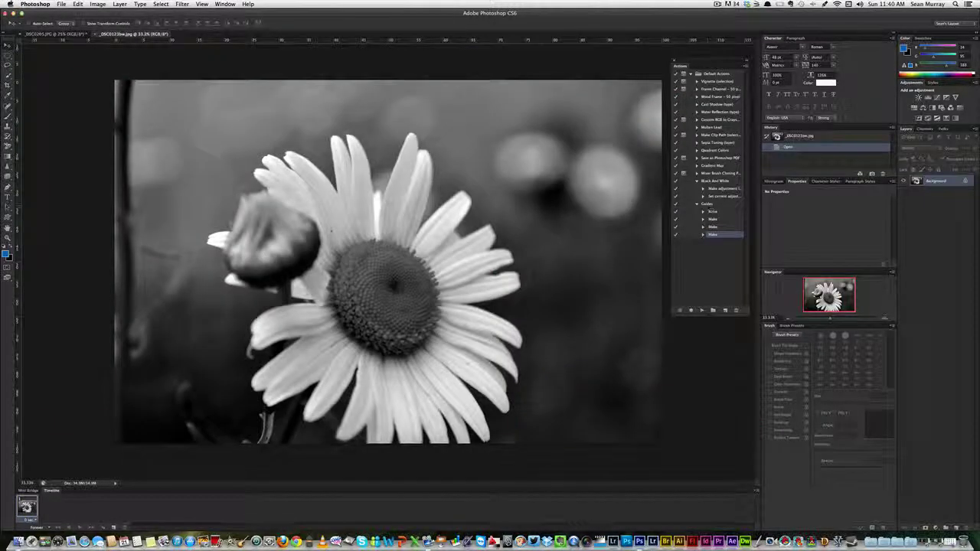
{"action": "left_click", "coordinate": [708, 204]}
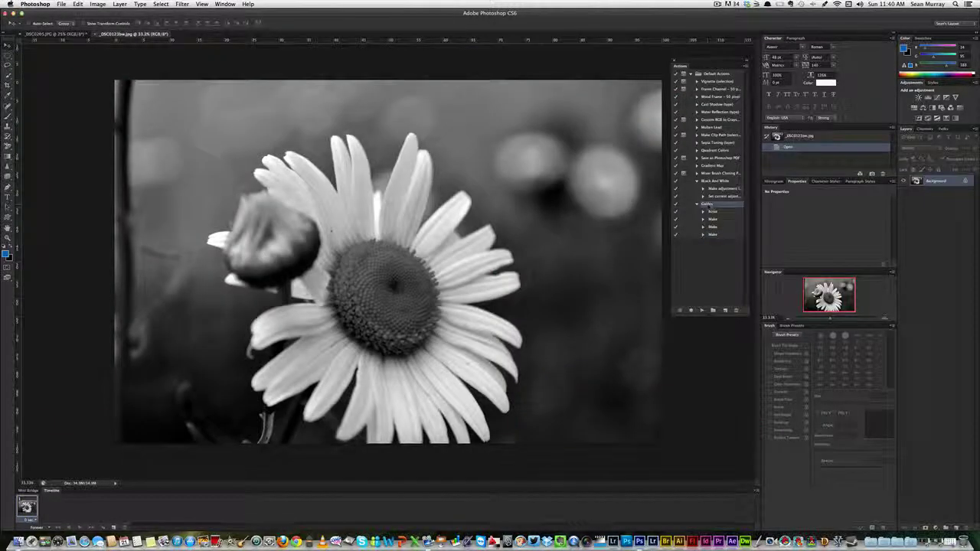
{"action": "left_click", "coordinate": [701, 310]}
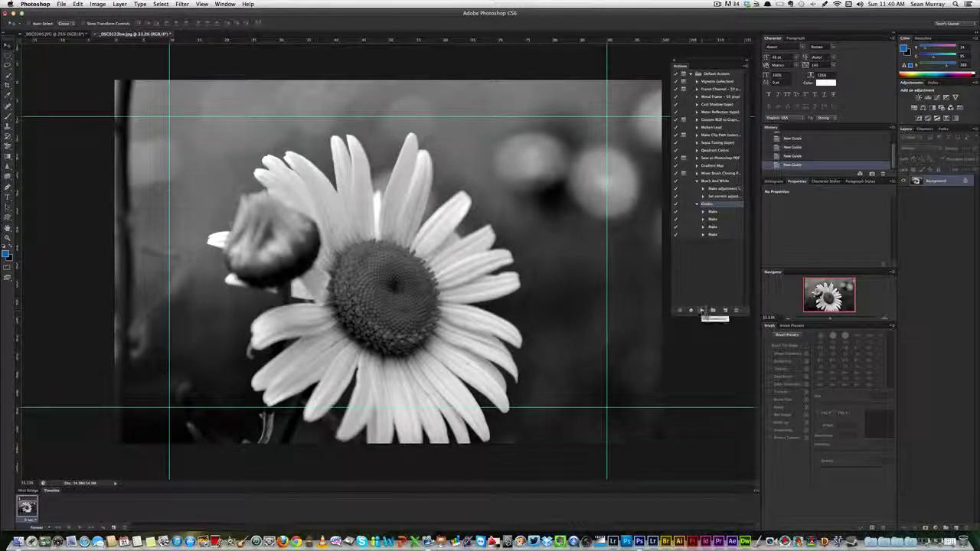